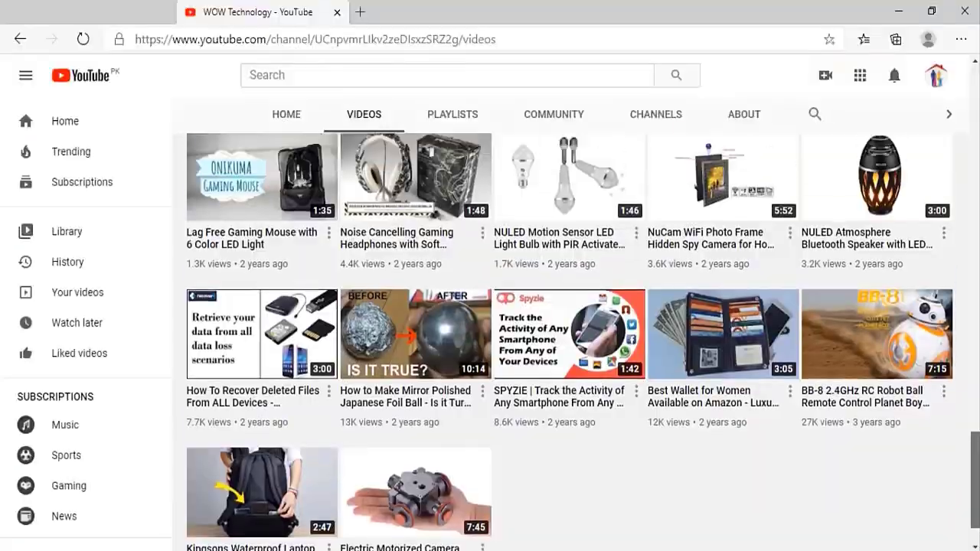
Subscribe to the WOW Technology channel and set its notifications to All
scroll(562, 330, "up", 5)
scroll(860, 288, "up", 10)
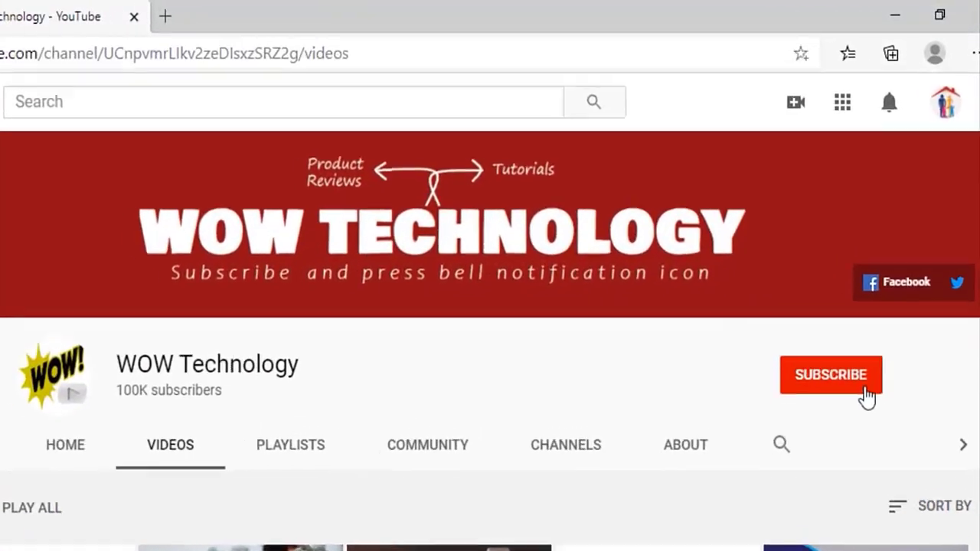
left_click(861, 288)
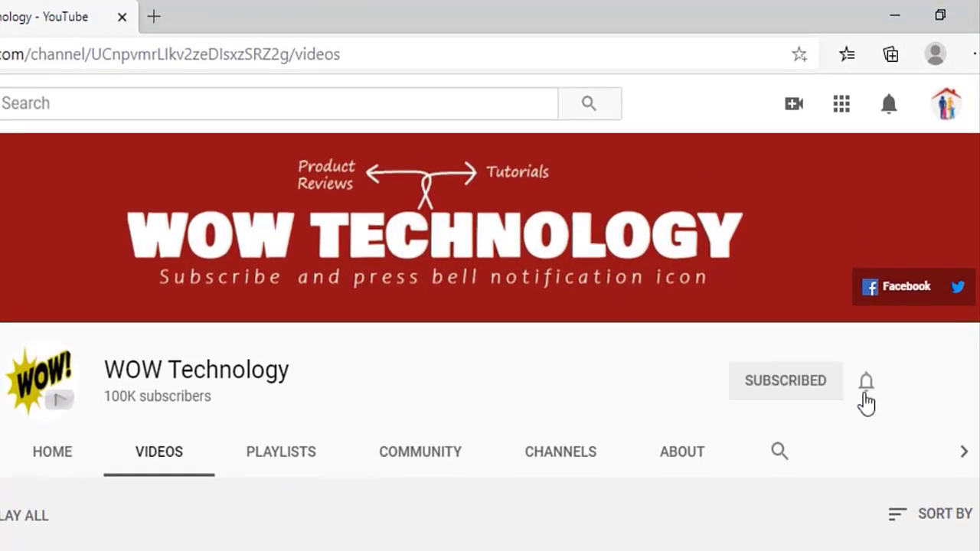
left_click(873, 387)
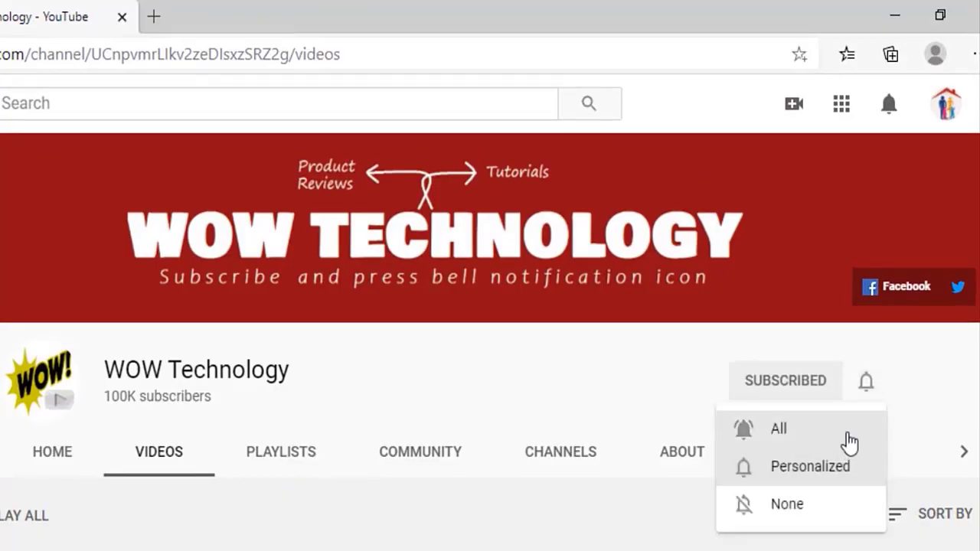
left_click(868, 438)
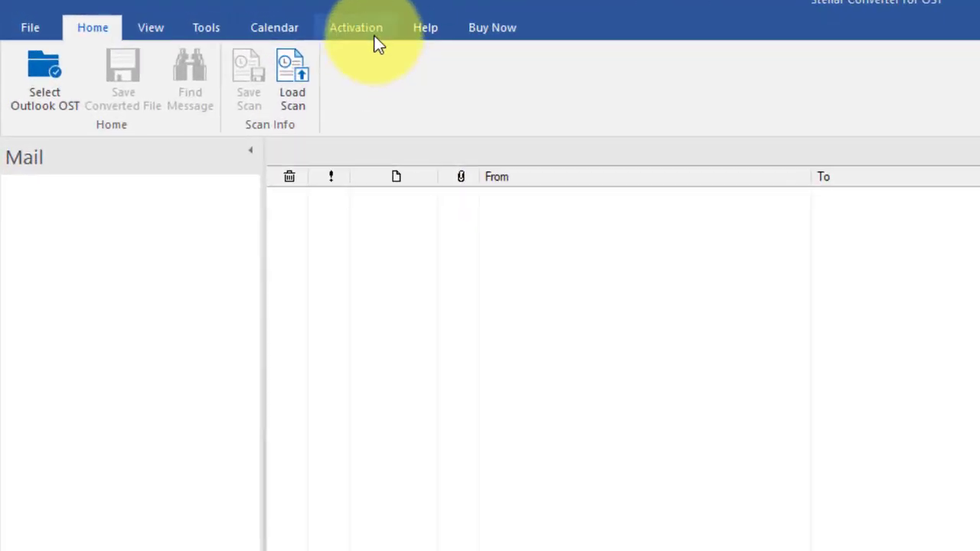
Switch to Stellar Converter for OST and activate the product by pasting the activation key
left_click(373, 36)
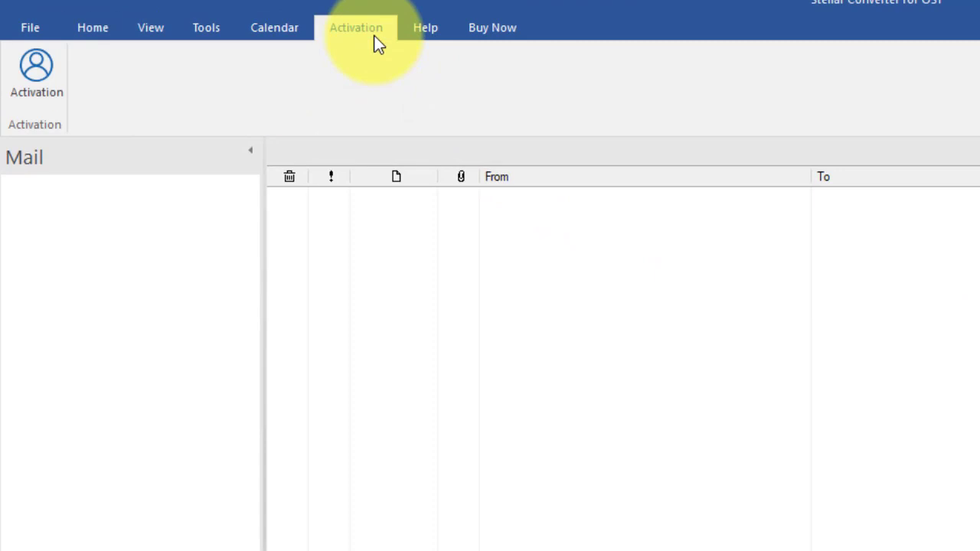
left_click(60, 96)
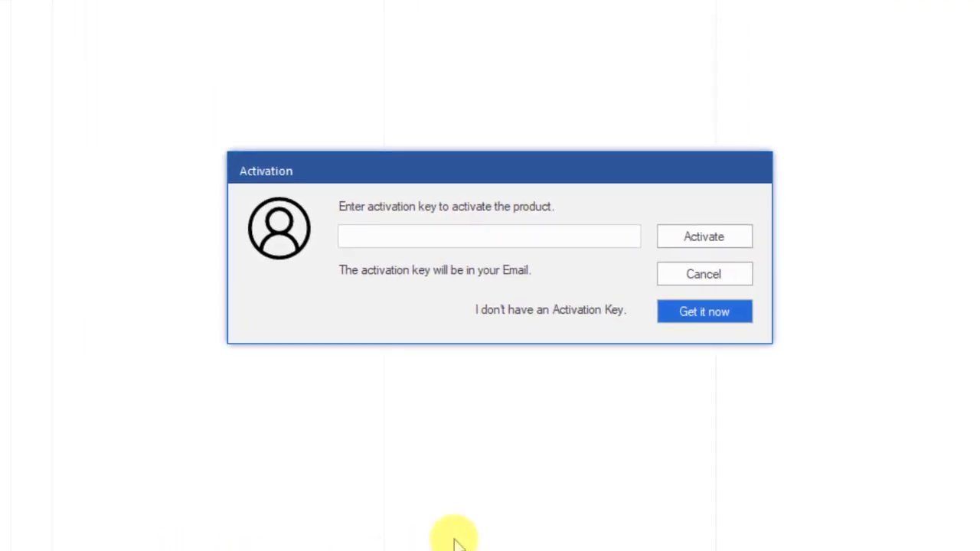
left_click(587, 240)
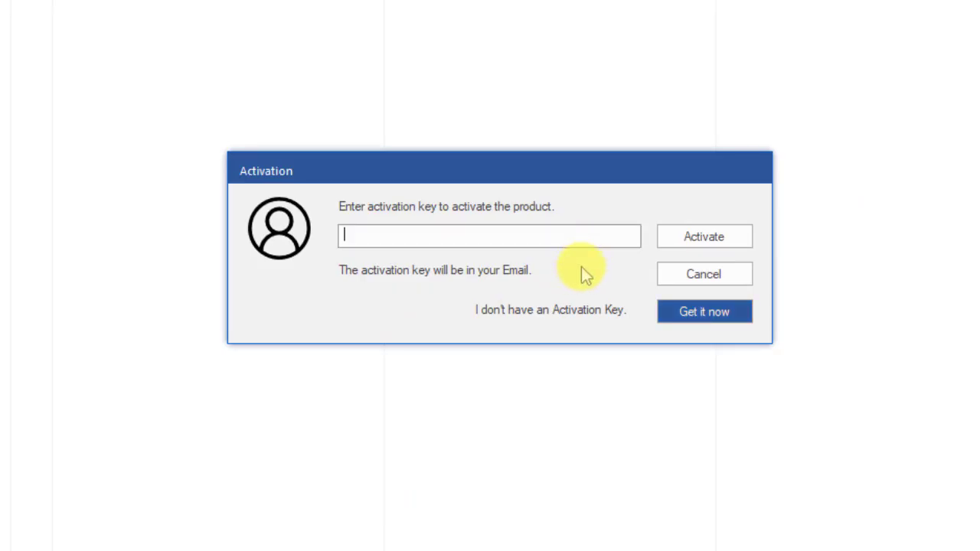
key("ctrl+v")
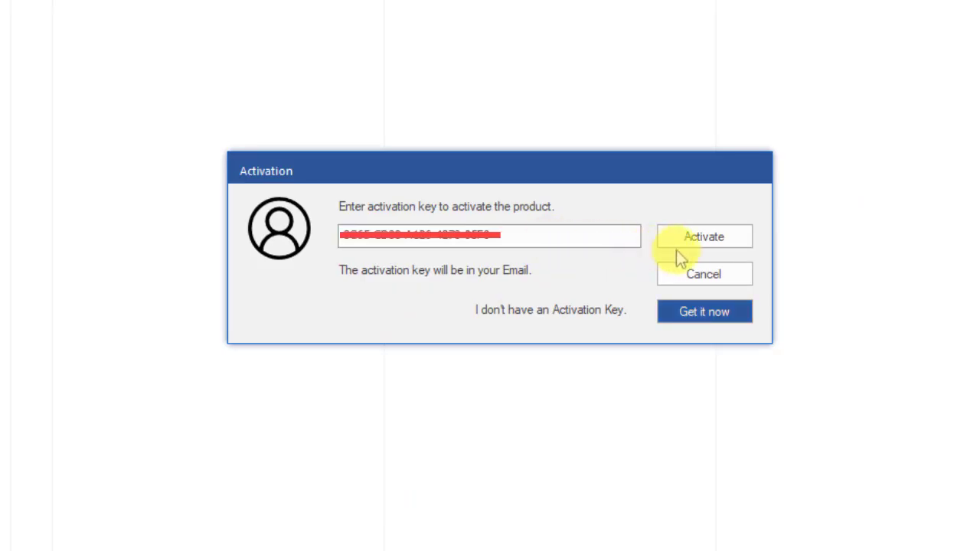
left_click(735, 243)
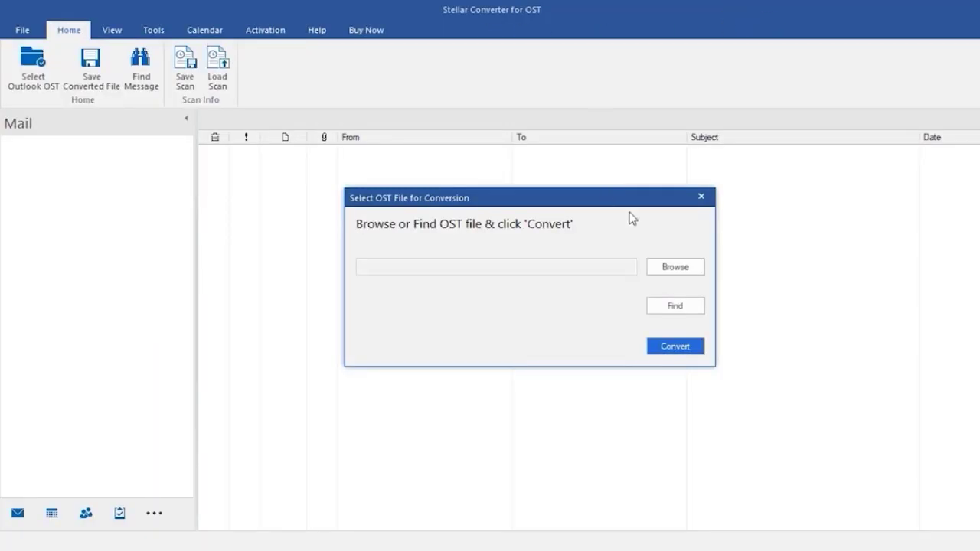
Browse New Volume (E:) and select lucas.ost as the OST file for conversion
left_click(676, 270)
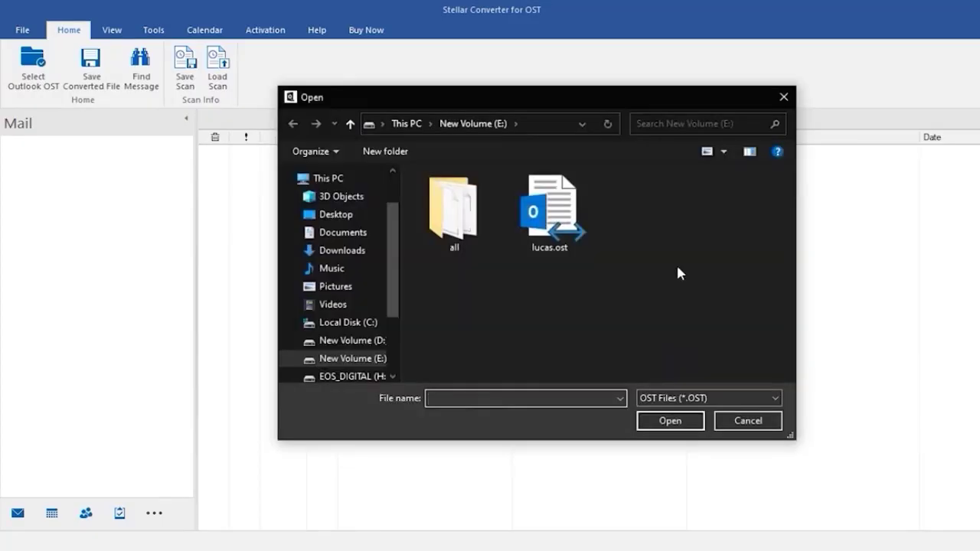
scroll(396, 297, "down", 1)
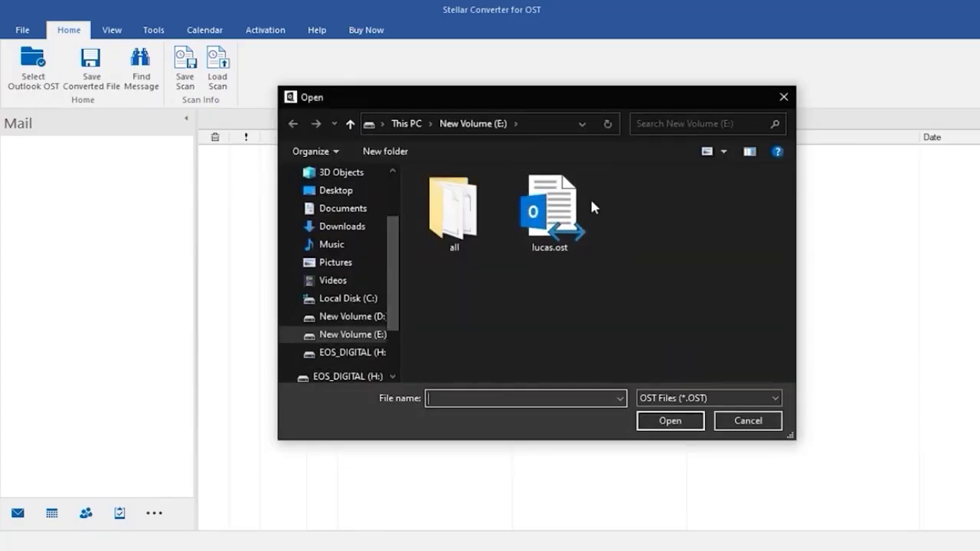
left_click(568, 222)
left_click(671, 421)
Search the E:\ drive for OST files with the Find function
left_click(694, 306)
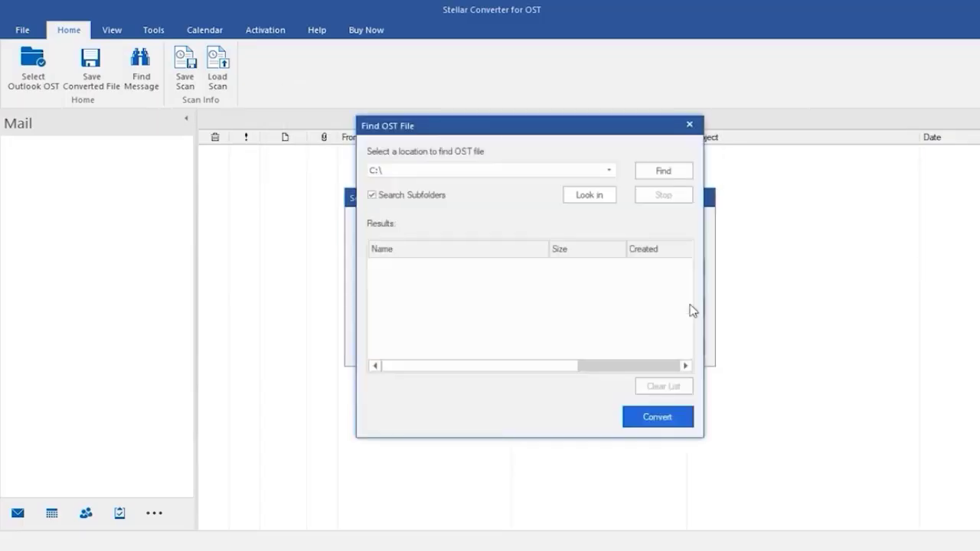
left_click(609, 170)
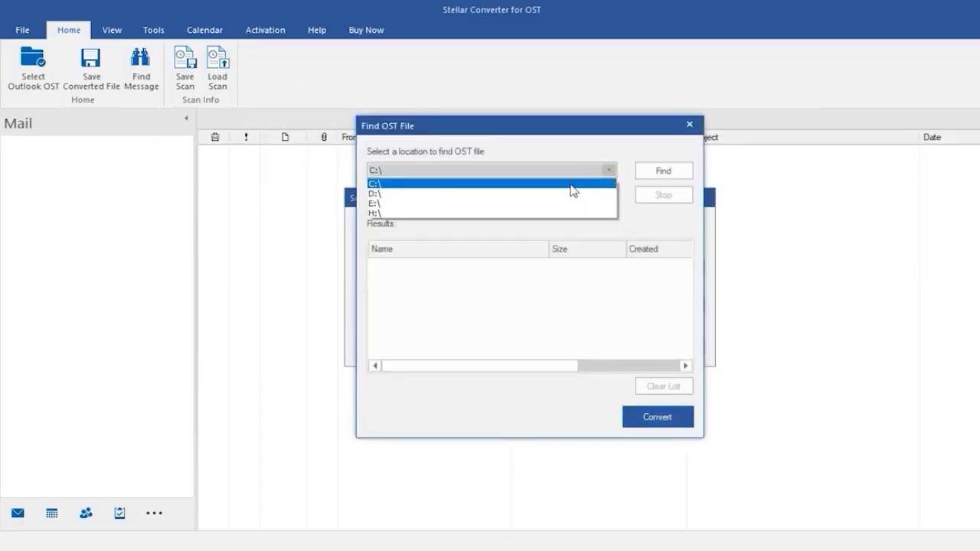
left_click(573, 184)
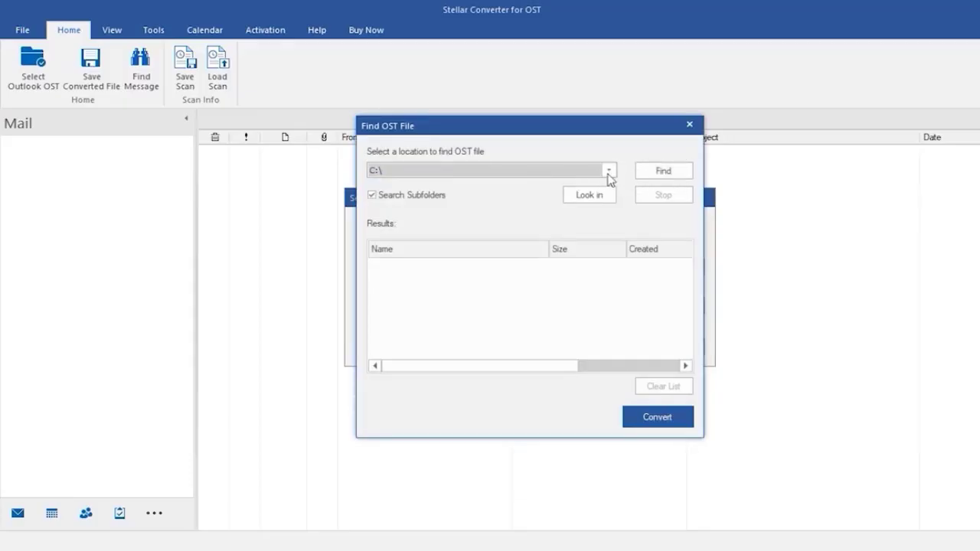
left_click(612, 176)
left_click(580, 204)
left_click(660, 183)
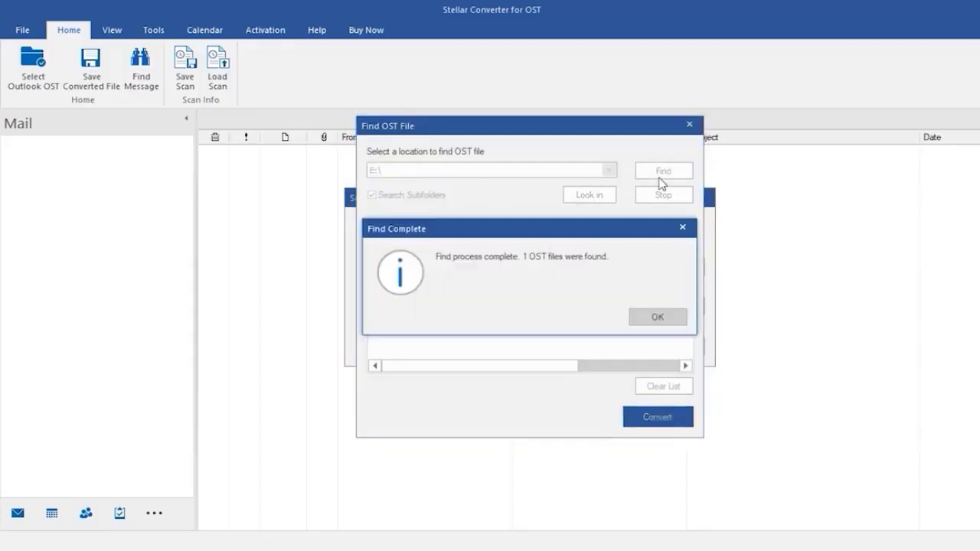
left_click(654, 313)
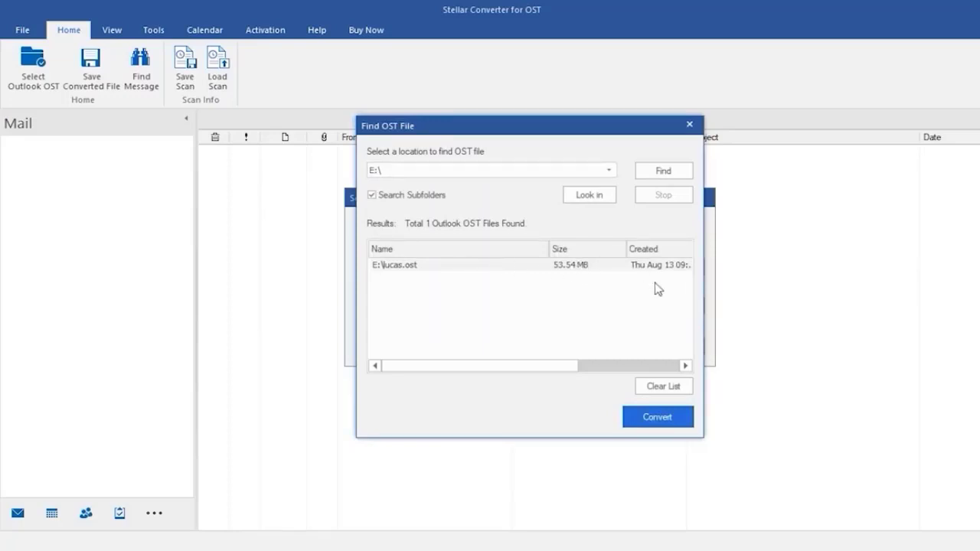
Load E:\lucas.ost as the source file and convert it
left_click(657, 417)
left_click(689, 267)
double_click(582, 233)
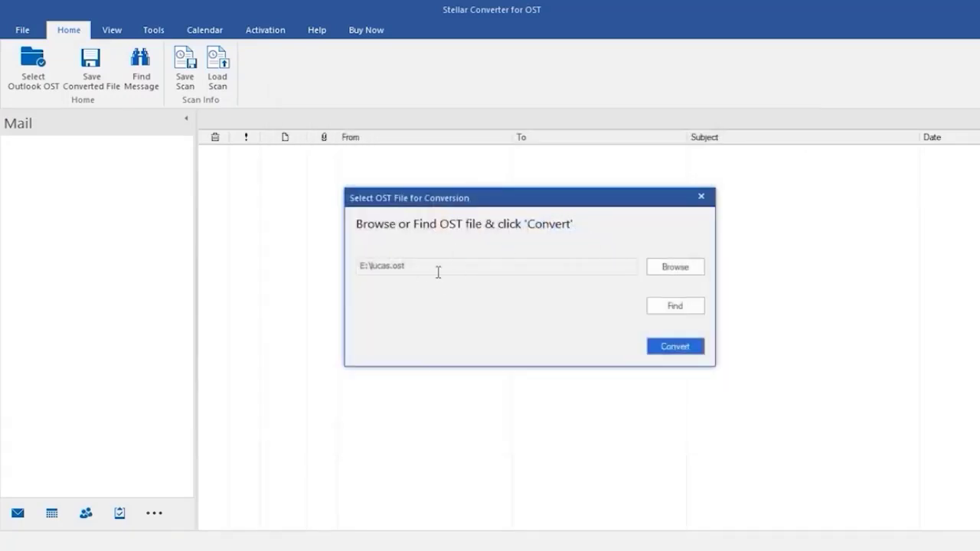
left_click(675, 348)
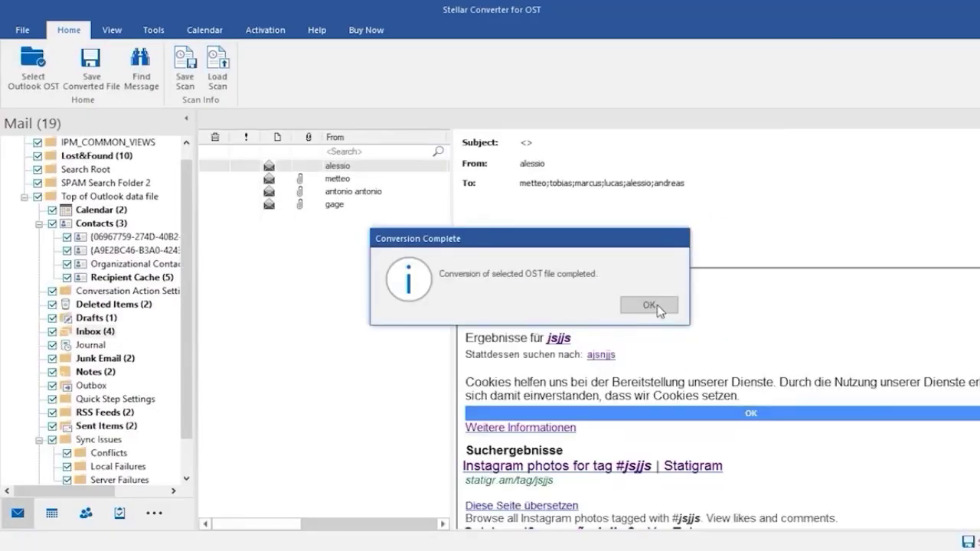
left_click(650, 306)
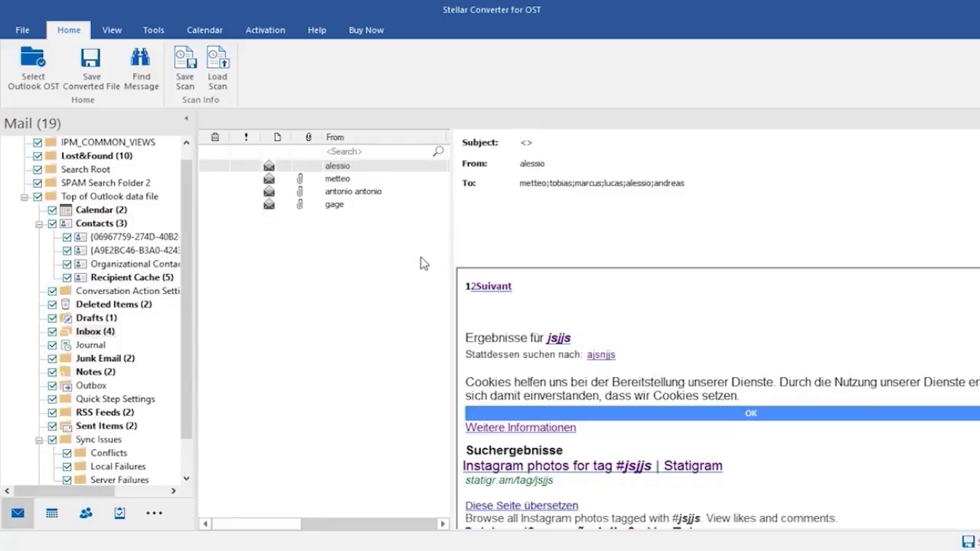
Examine the converted messages in the Drafts, Deleted Items and Inbox folders
left_click_drag(182, 183, 184, 229)
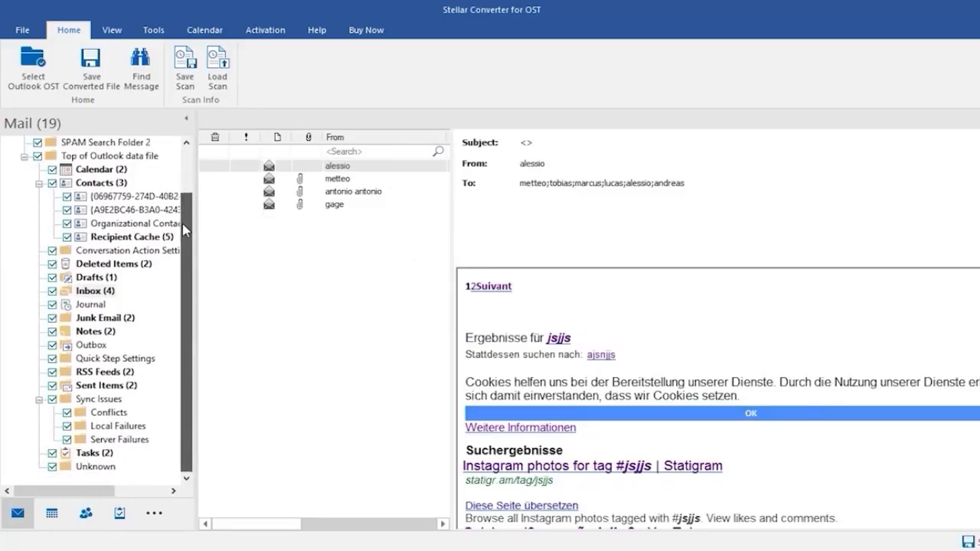
left_click(83, 294)
left_click(102, 278)
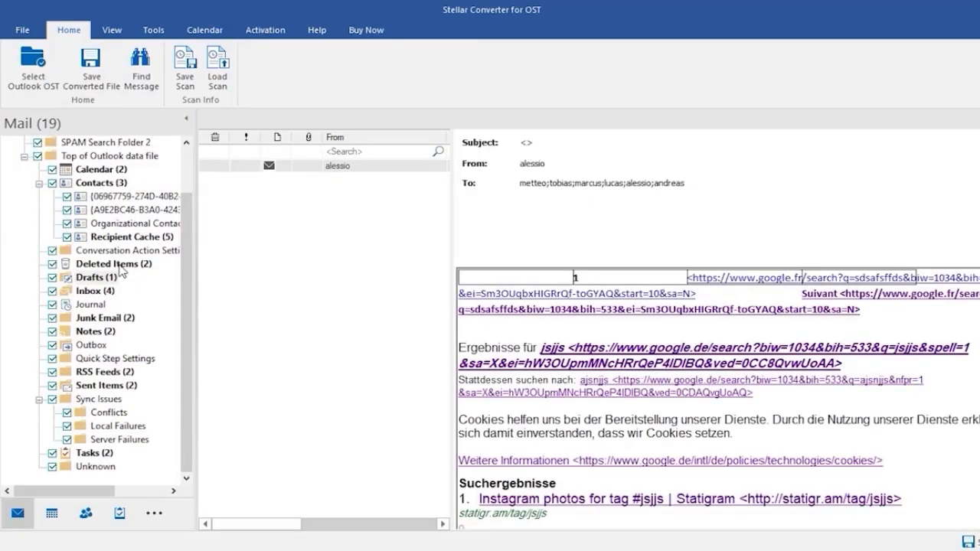
left_click(107, 265)
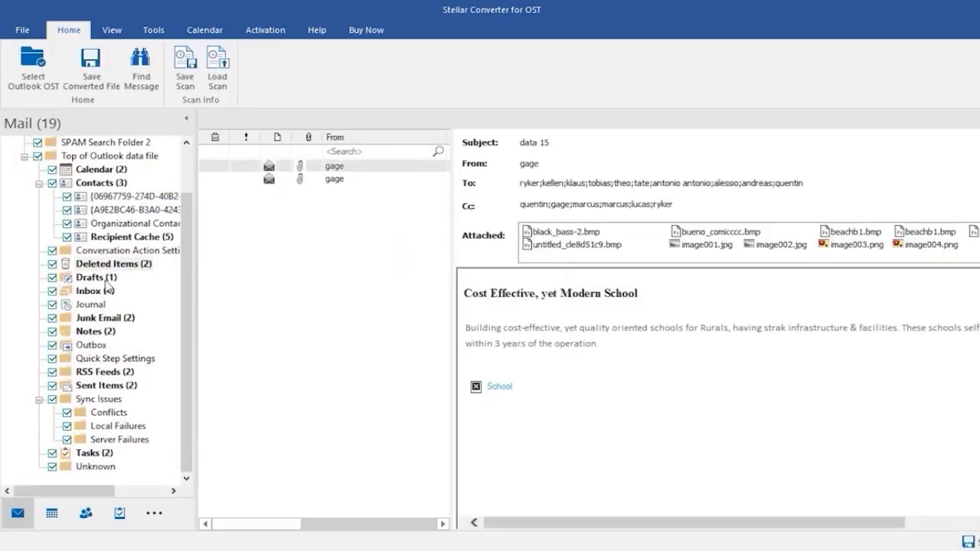
left_click(90, 305)
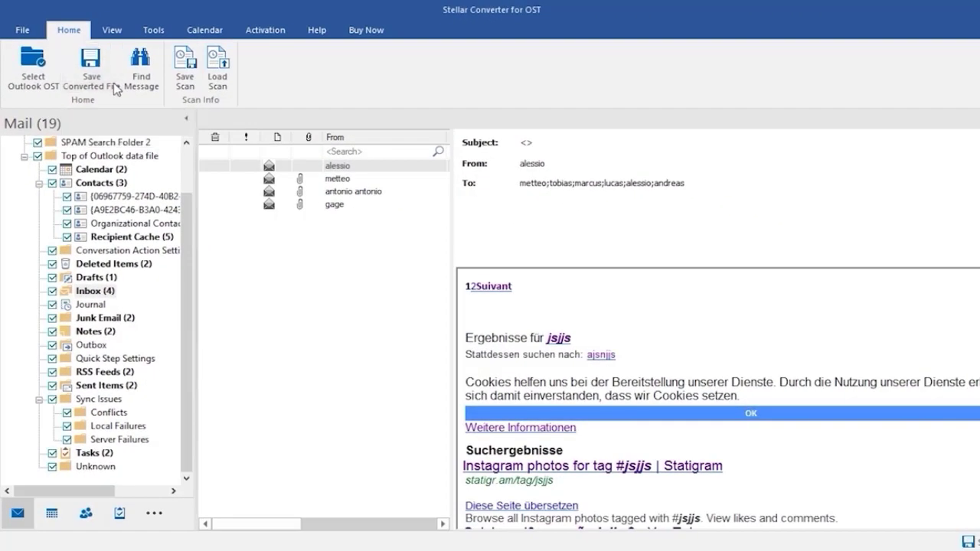
Save the converted file in PST format with New Volume (E:) as the destination
left_click(114, 89)
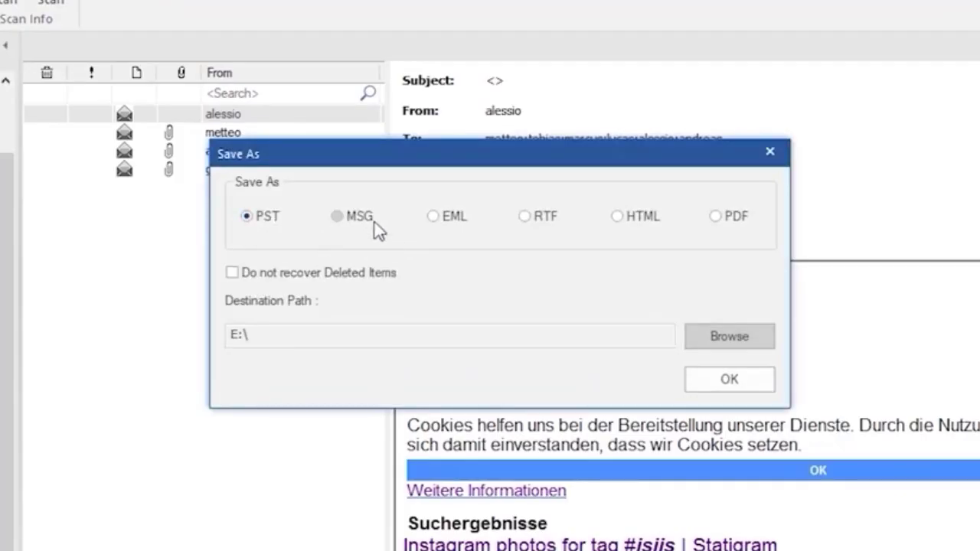
left_click(538, 227)
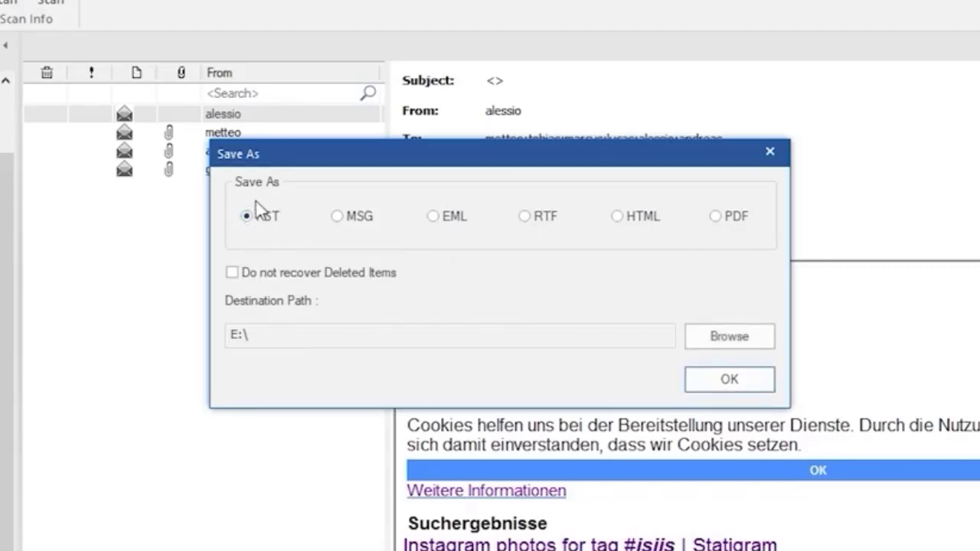
left_click(731, 337)
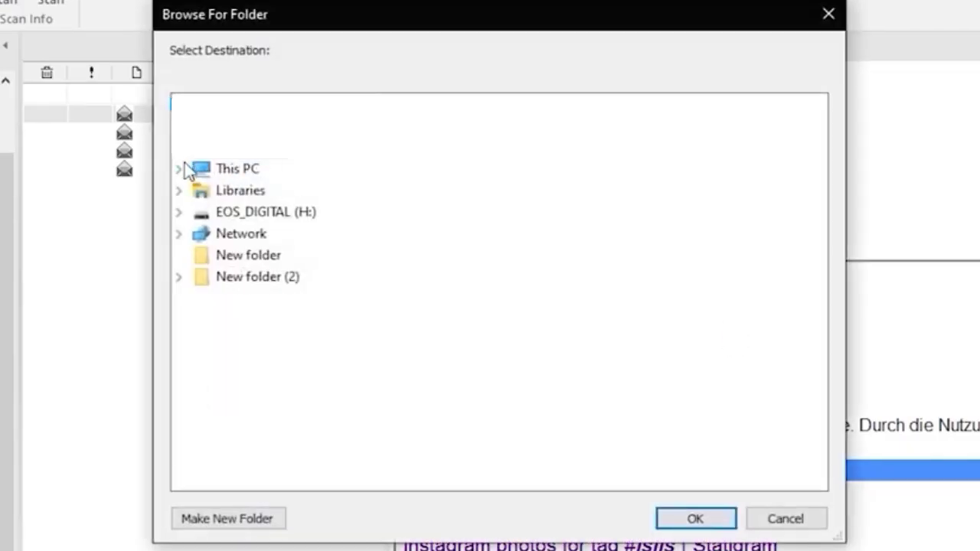
left_click(178, 169)
scroll(353, 233, "down", 1)
double_click(253, 343)
scroll(352, 307, "up", 1)
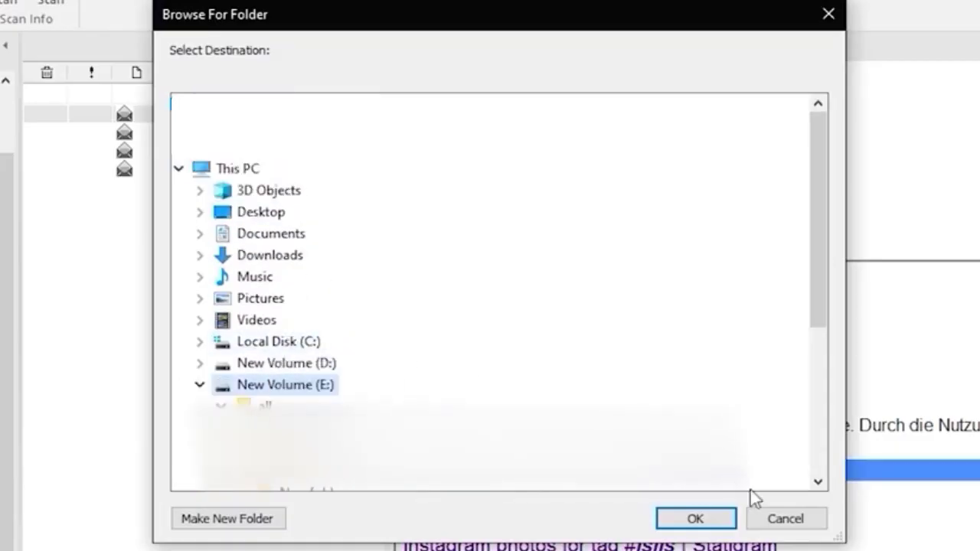
left_click(693, 520)
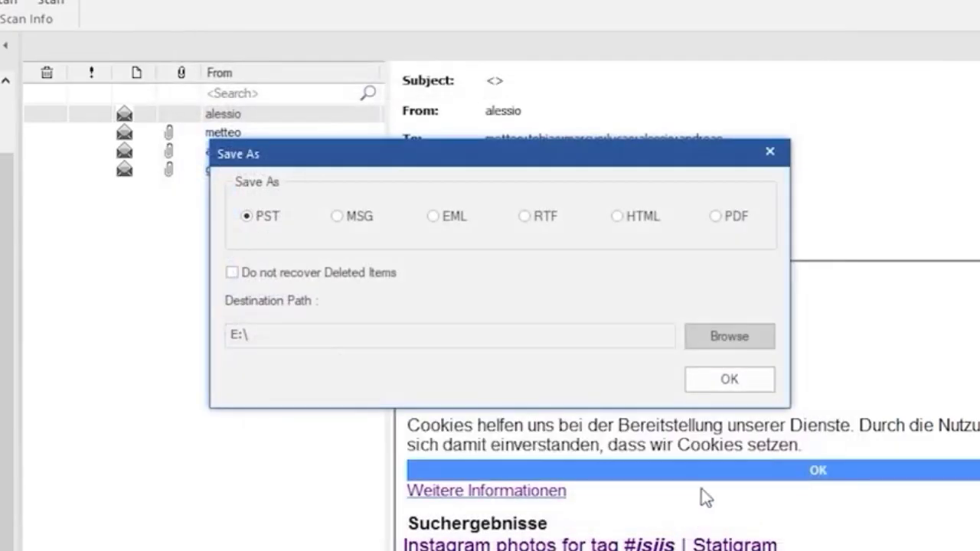
left_click(723, 380)
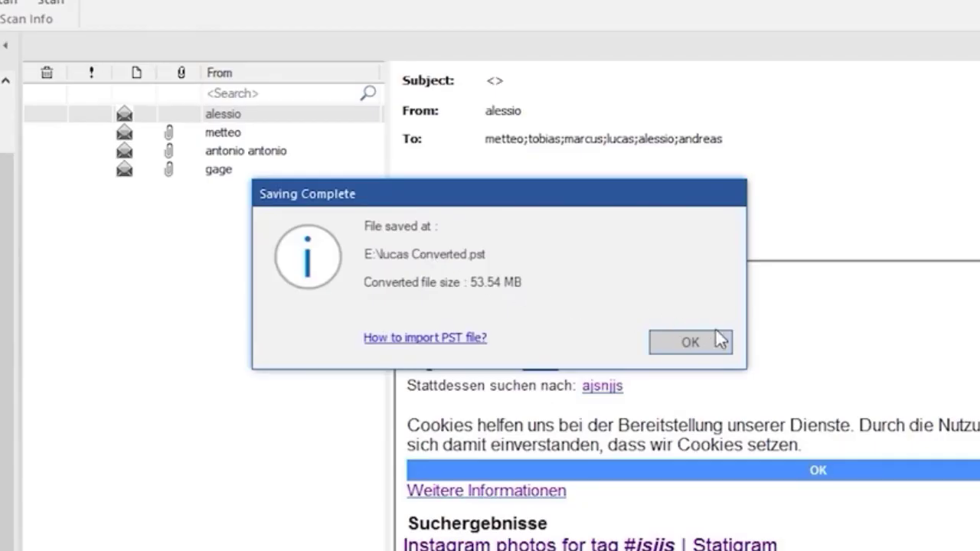
left_click(723, 341)
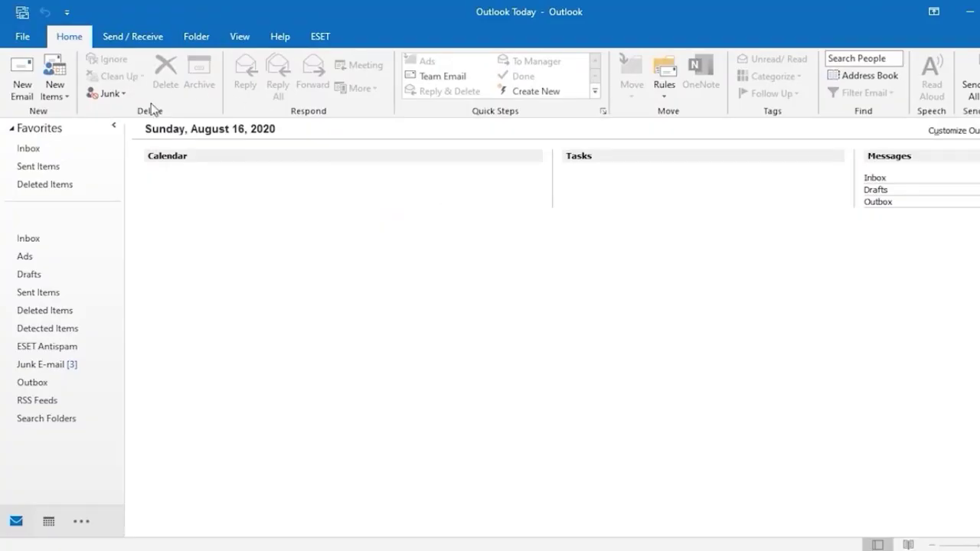
Switch to Outlook and start an import from another program or file, with Outlook Data File (.pst) as the file type
left_click(18, 35)
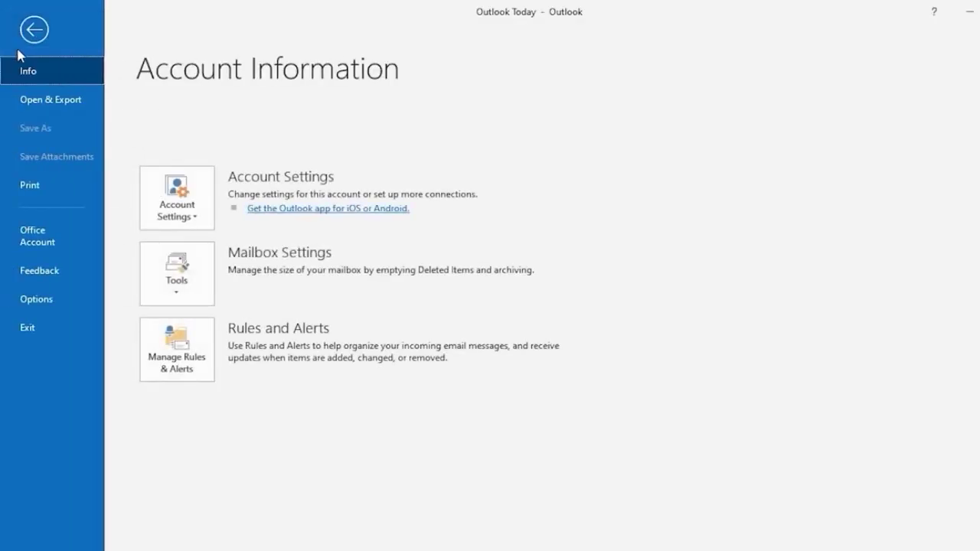
left_click(64, 107)
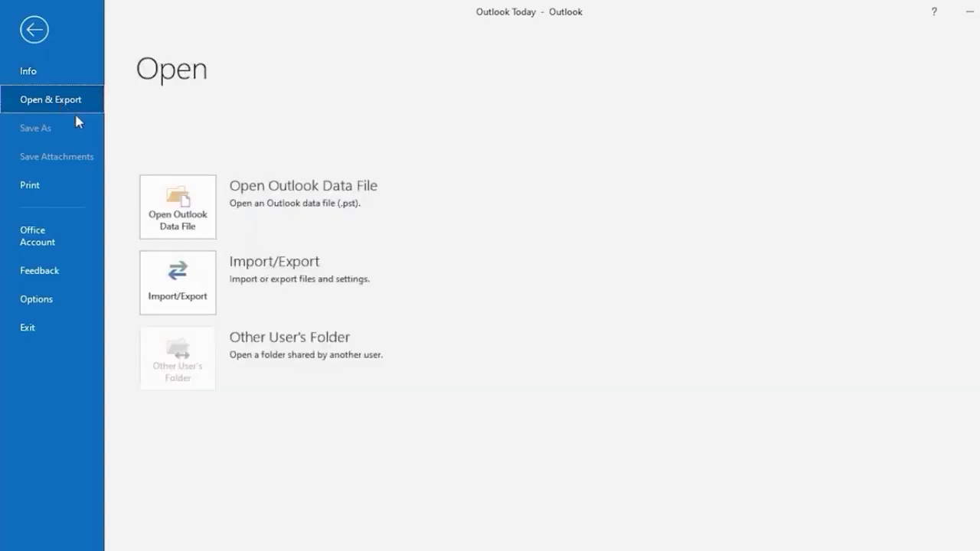
left_click(178, 300)
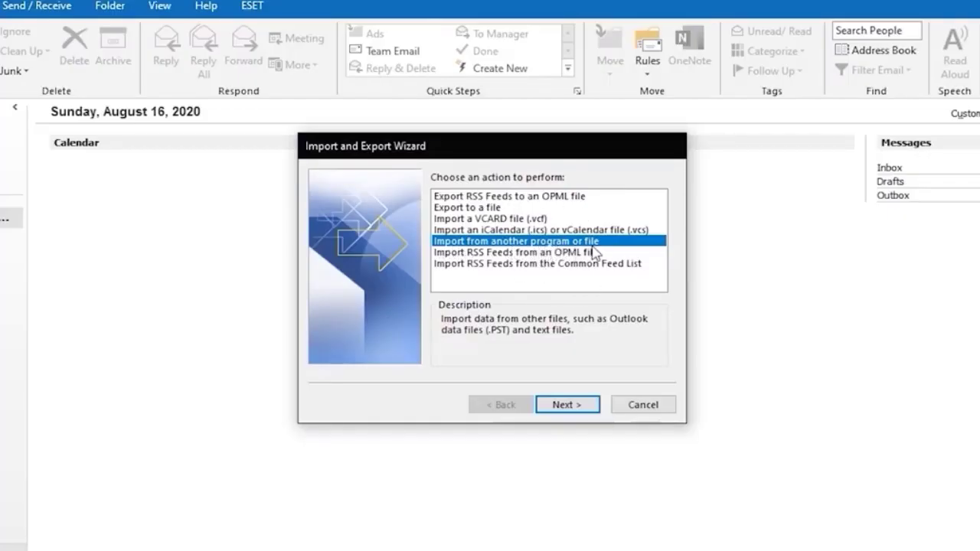
left_click(580, 410)
left_click(483, 211)
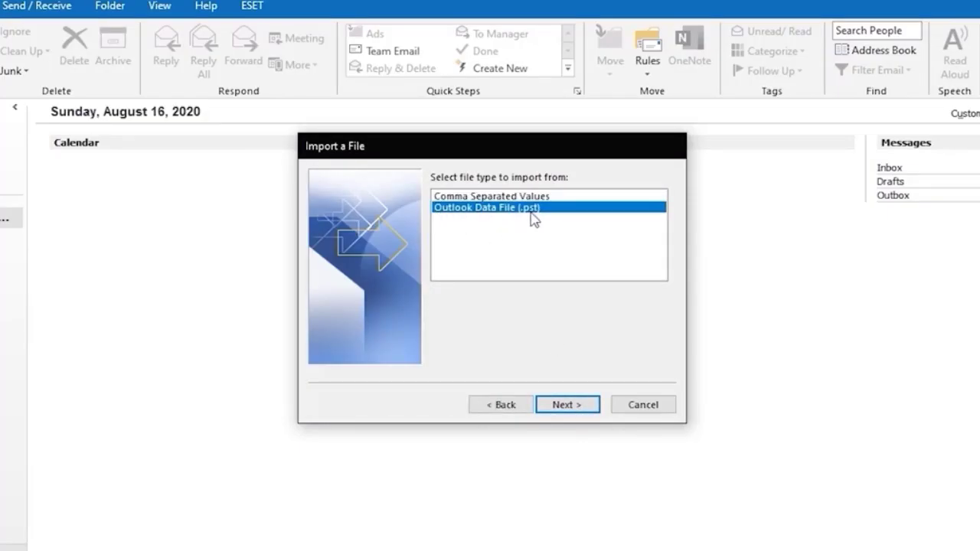
left_click(575, 405)
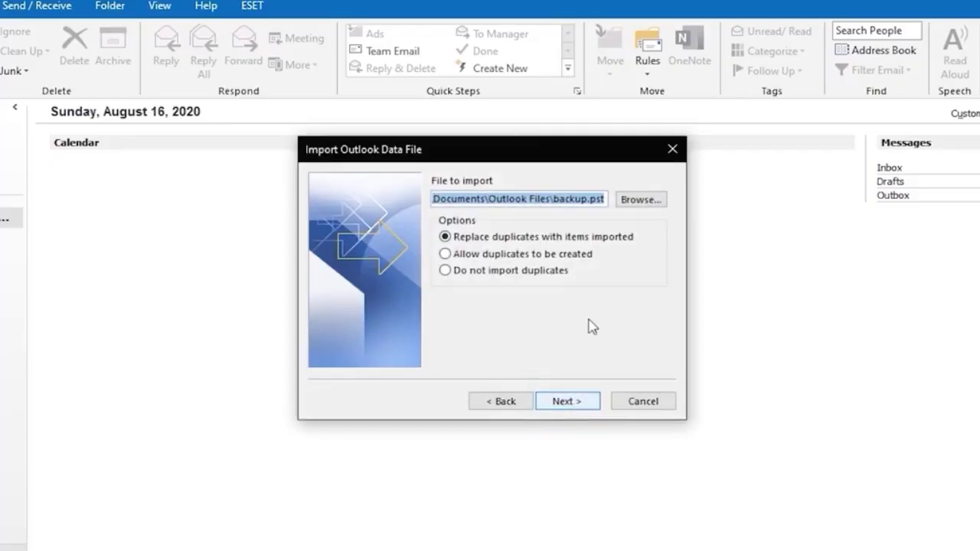
Choose E:\lucas Converted.pst as the file to import, replacing duplicates, and import it with subfolders into the same folder of the mail account
left_click(634, 205)
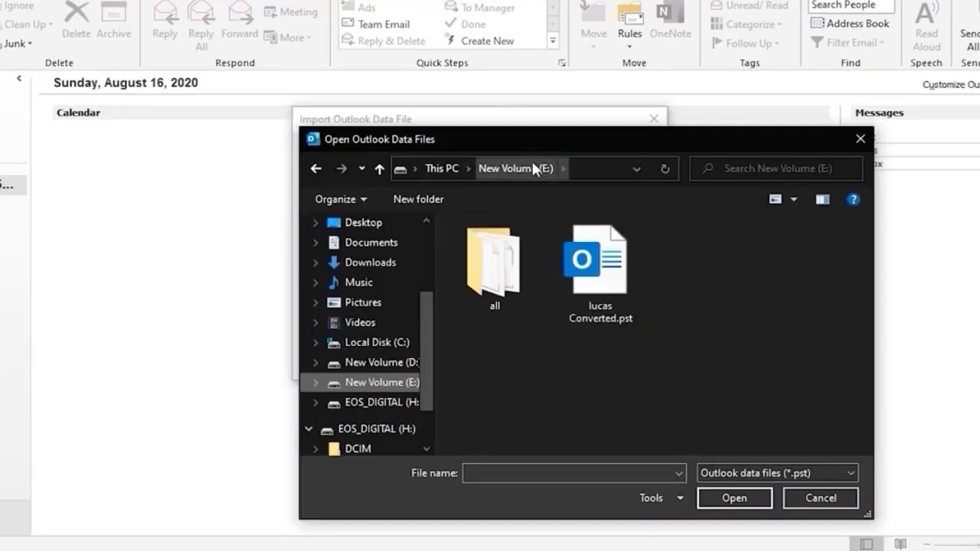
left_click(630, 316)
left_click(739, 504)
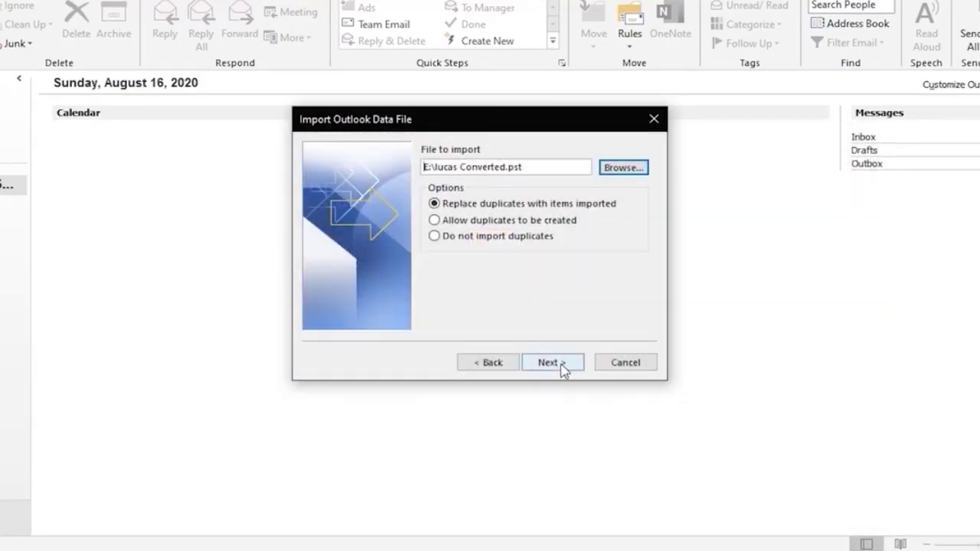
left_click(562, 368)
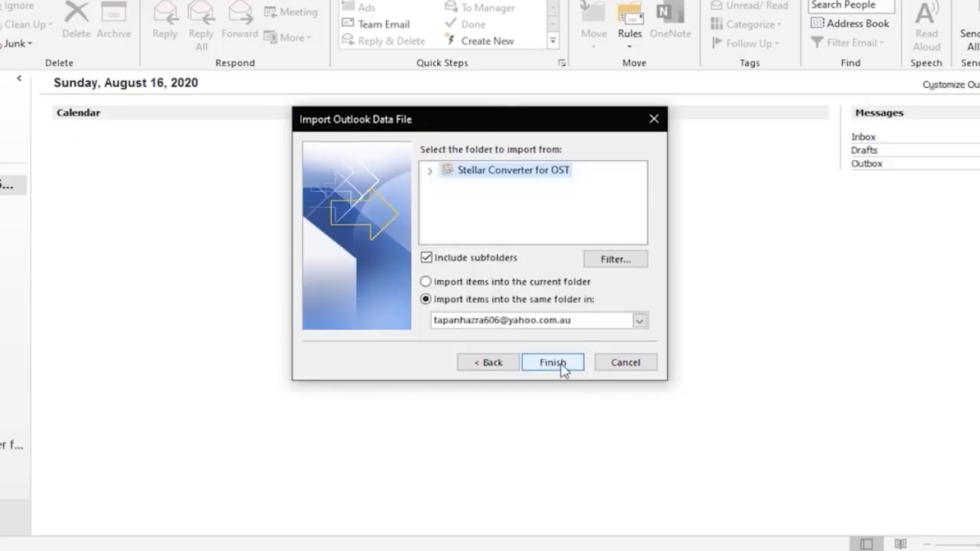
left_click(553, 362)
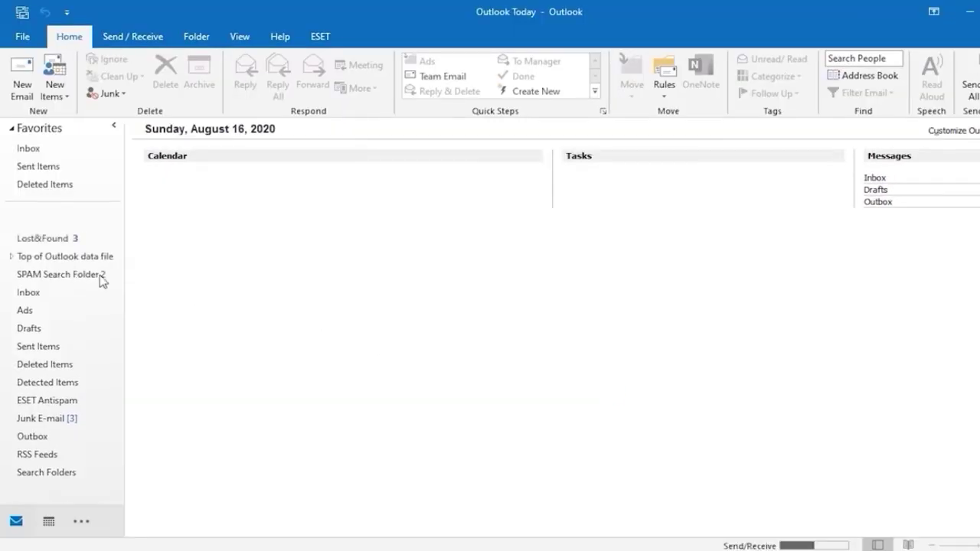
Examine the imported items in the Lost&Found folder and view the UNKNOWN contact item
left_click(51, 241)
scroll(210, 284, "down", 3)
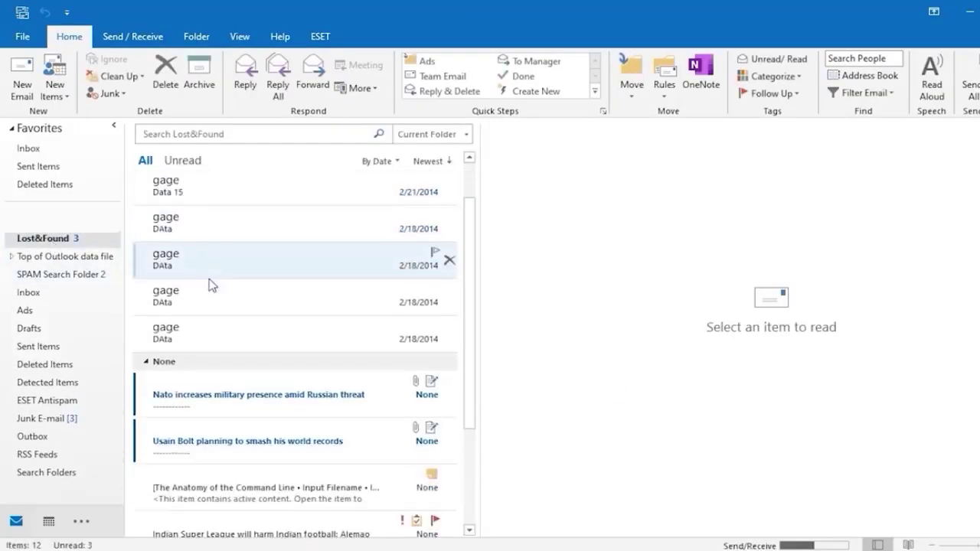
scroll(212, 285, "up", 3)
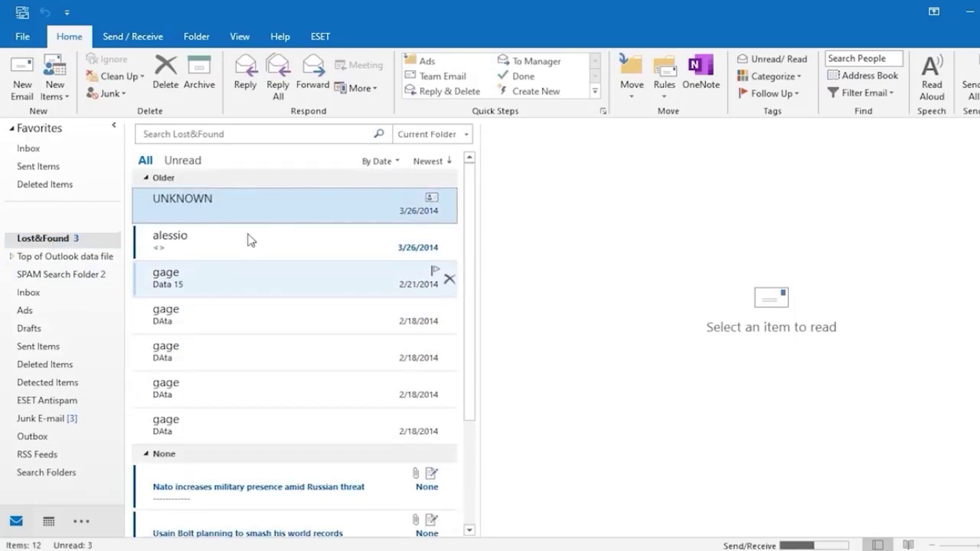
left_click(196, 217)
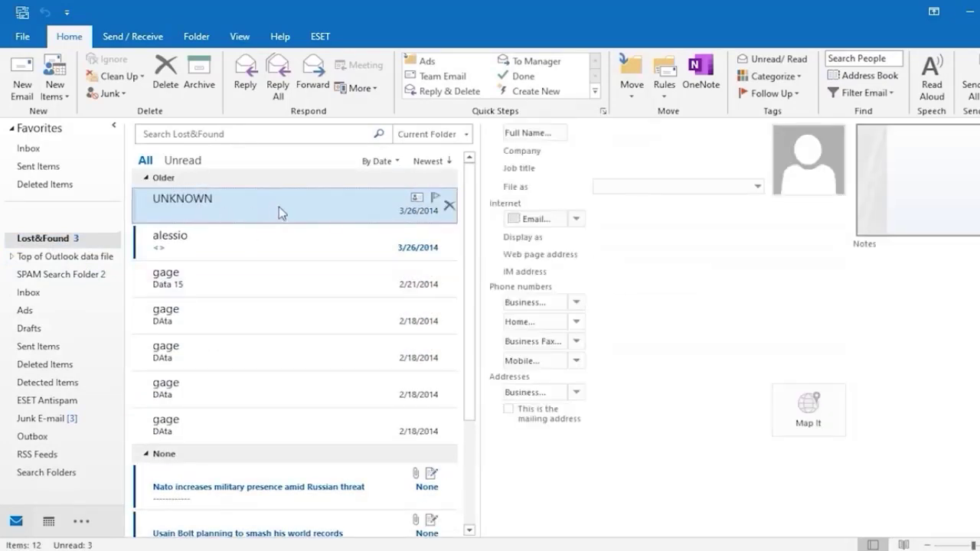